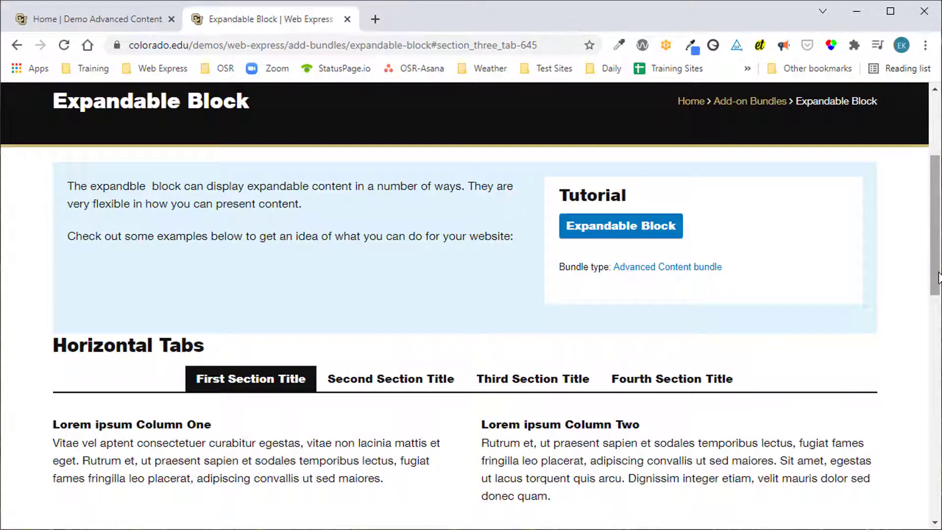
# Step: Preview the demo's horizontal tabs by showing the Second, Third and Fourth Section Title tabs
pyautogui.moveTo(937, 277); pyautogui.dragTo(937, 360)
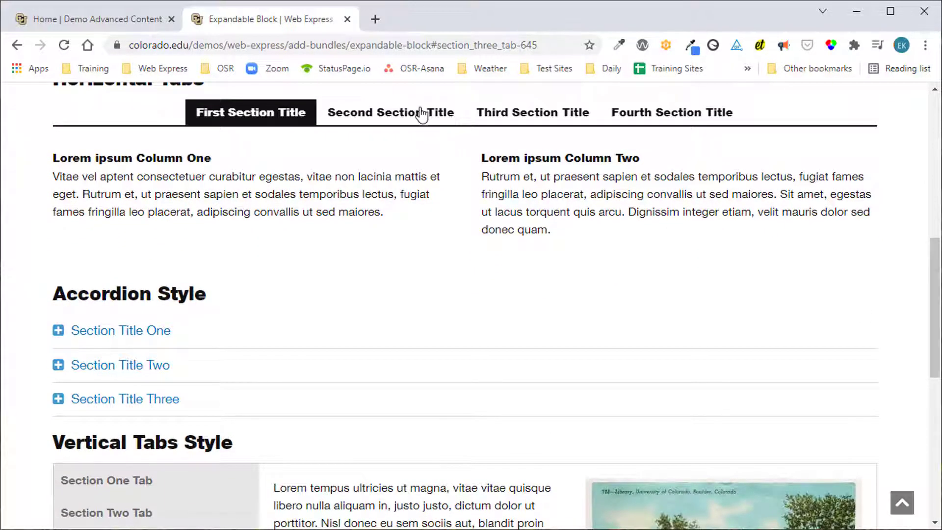
pyautogui.click(421, 114)
pyautogui.click(519, 117)
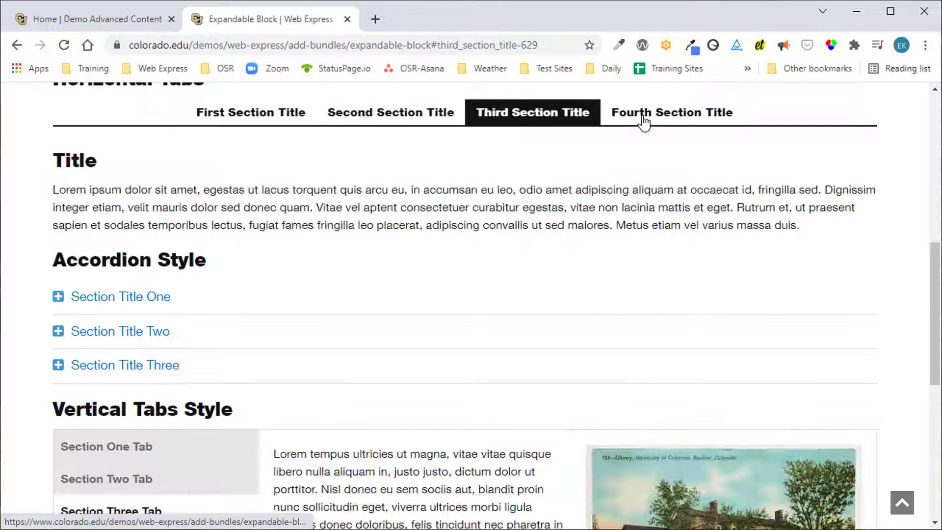
pyautogui.click(675, 118)
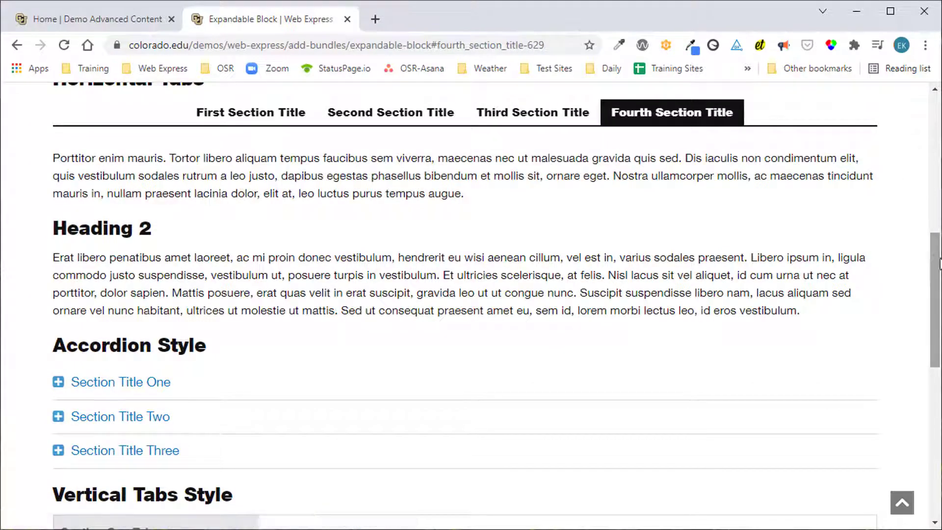
# Step: Try the demo's accordion sections, then go to the Demo Advanced Content home page
pyautogui.moveTo(937, 267); pyautogui.dragTo(940, 331)
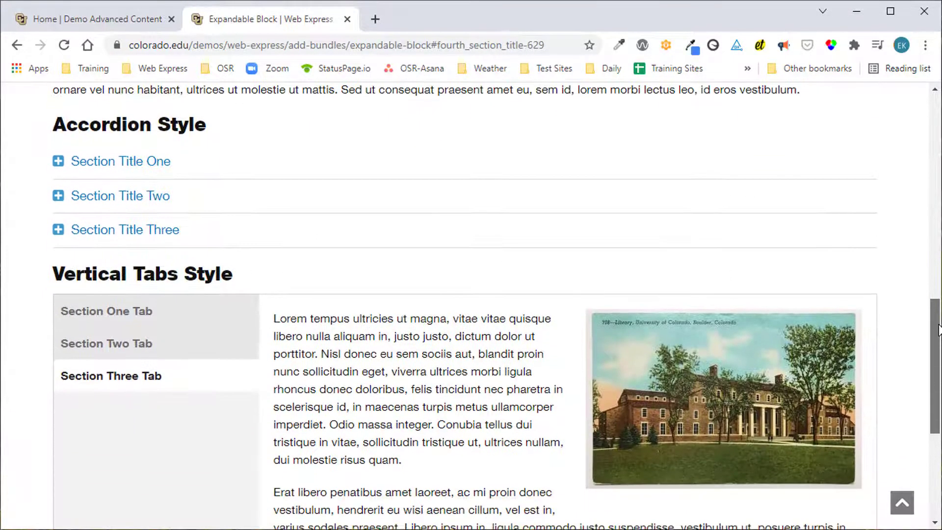
pyautogui.click(153, 159)
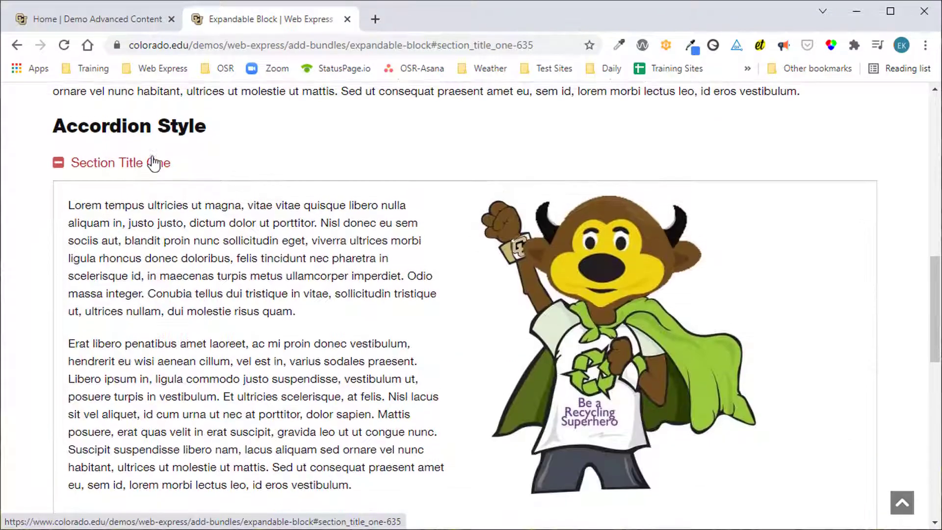
pyautogui.click(155, 174)
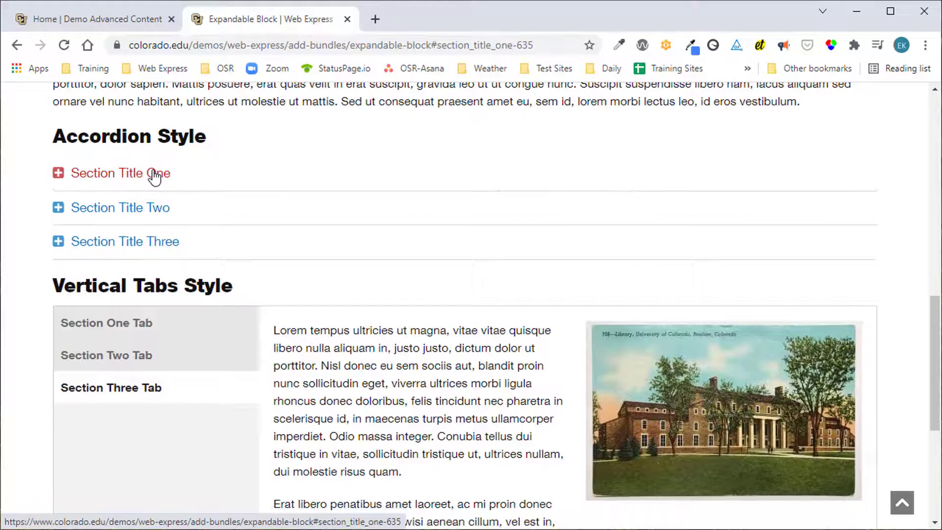
pyautogui.click(127, 214)
pyautogui.click(64, 20)
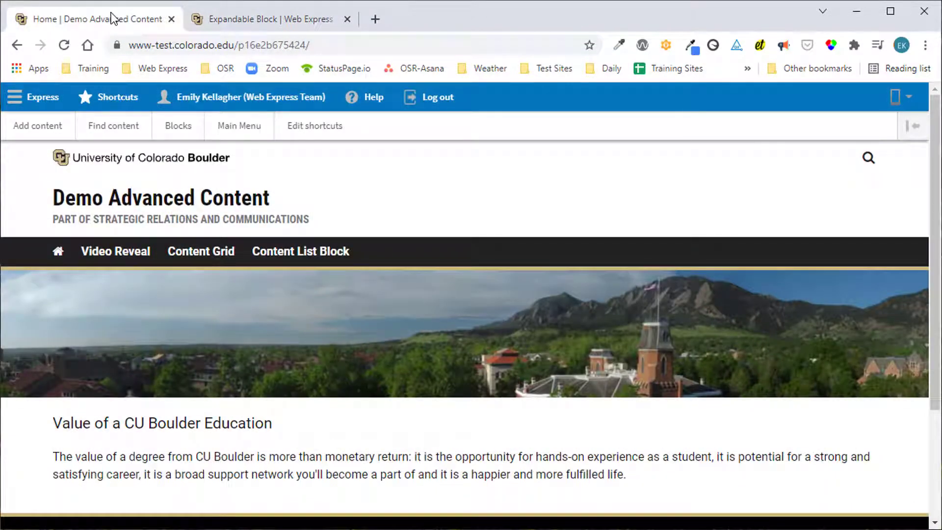
# Step: Create and save a Basic page titled 'Expandable Block'
pyautogui.click(22, 129)
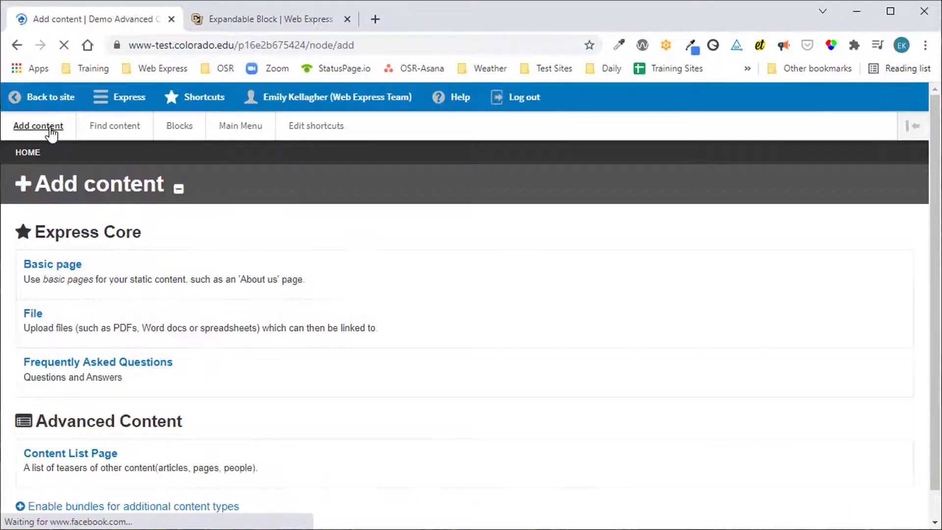
pyautogui.click(70, 265)
pyautogui.click(108, 247)
pyautogui.write('Ex')
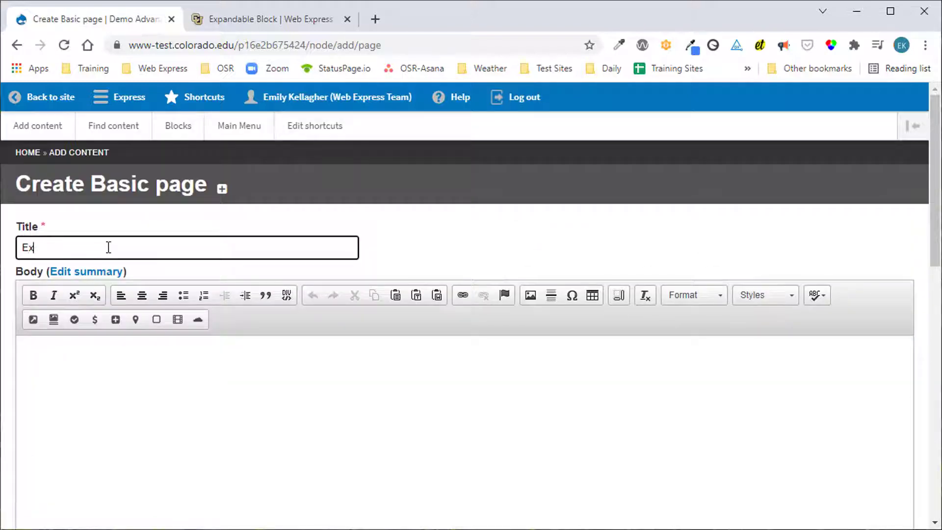
pyautogui.write('pandable Block')
pyautogui.scroll(-10, 385, 393)
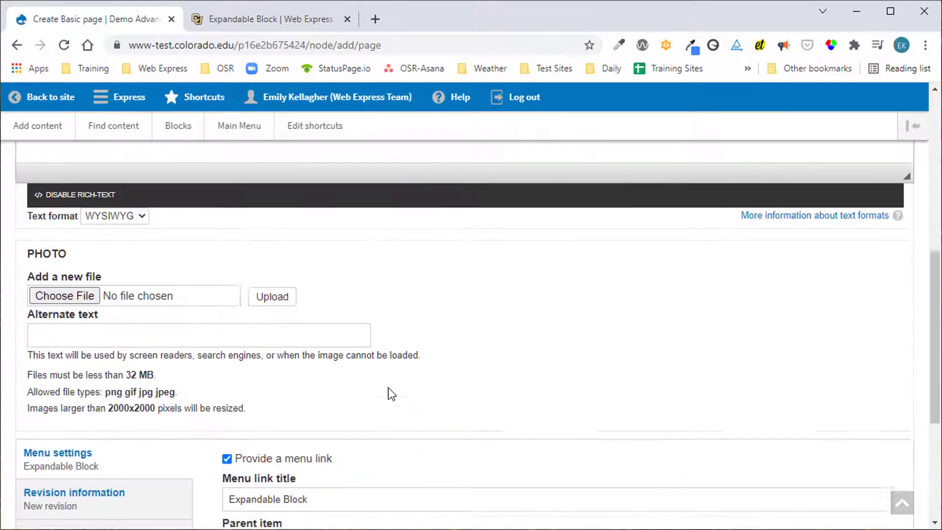
pyautogui.scroll(-1, 388, 395)
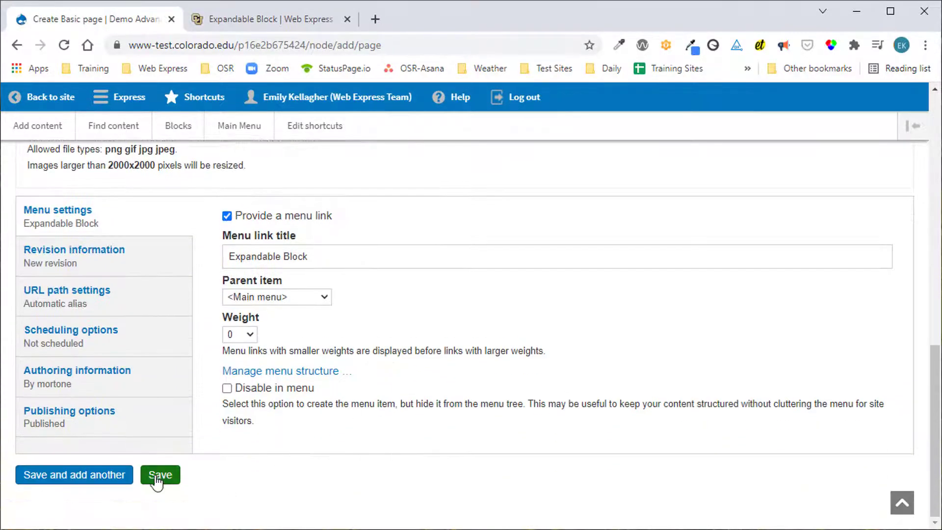
pyautogui.click(163, 479)
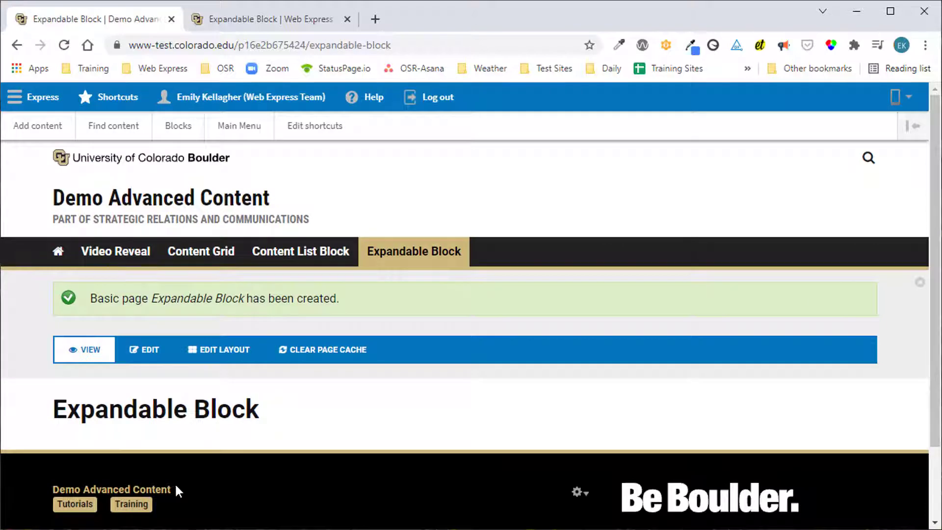
# Step: In the page's Edit Layout screen, open the Below Content region's 'Add new block' dropdown
pyautogui.click(241, 352)
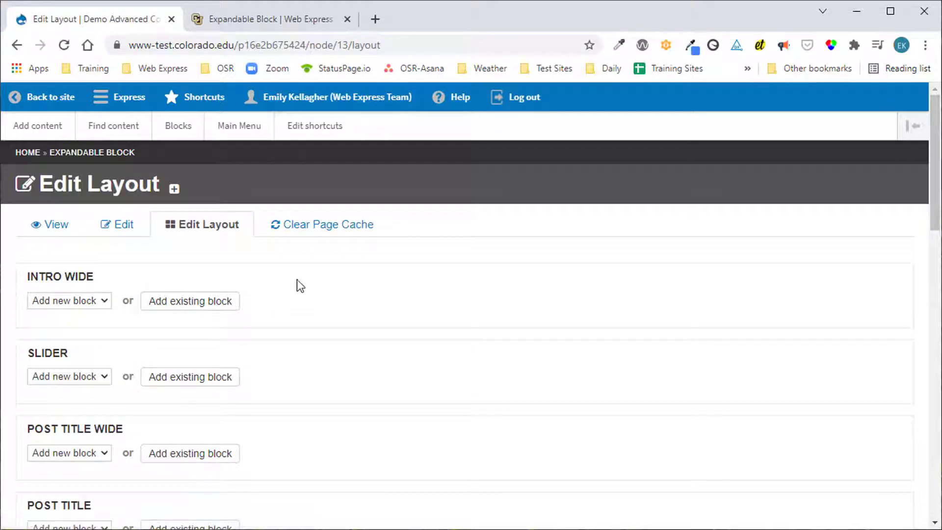
pyautogui.scroll(-8, 366, 303)
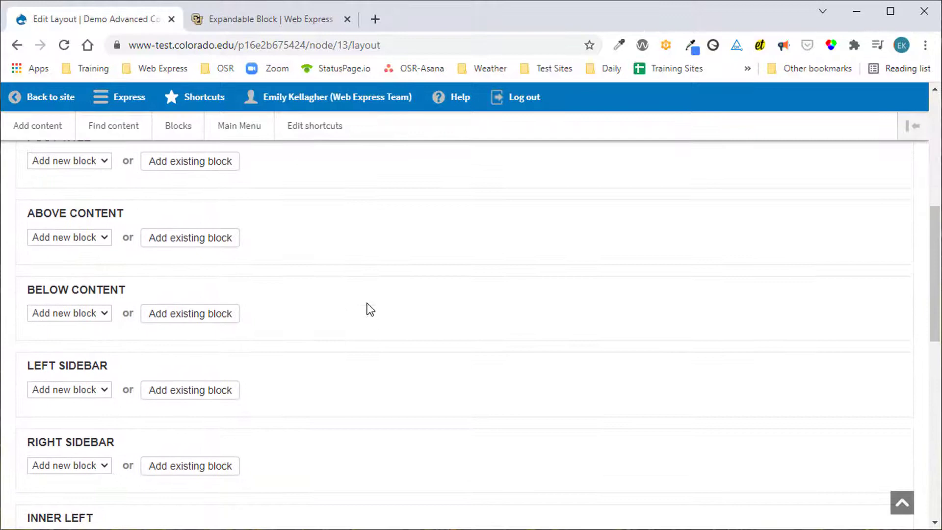
pyautogui.scroll(-1, 371, 309)
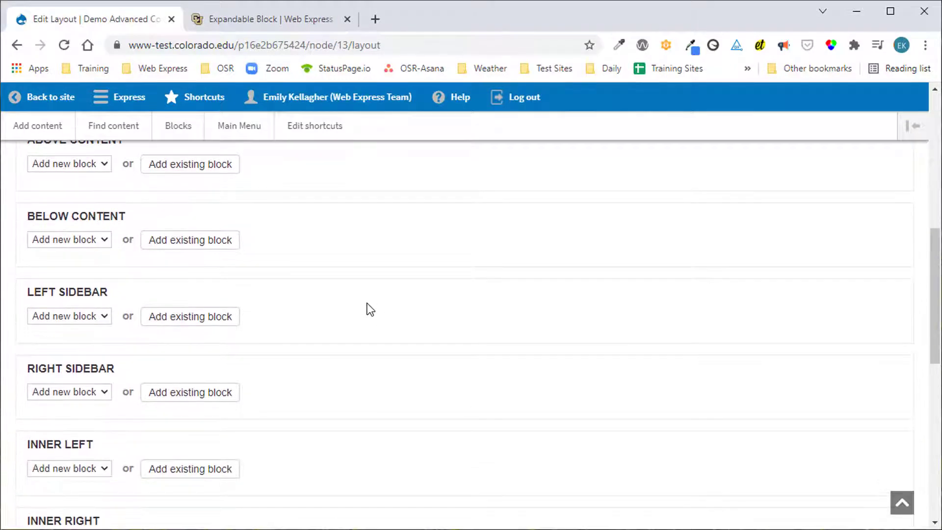
pyautogui.click(105, 241)
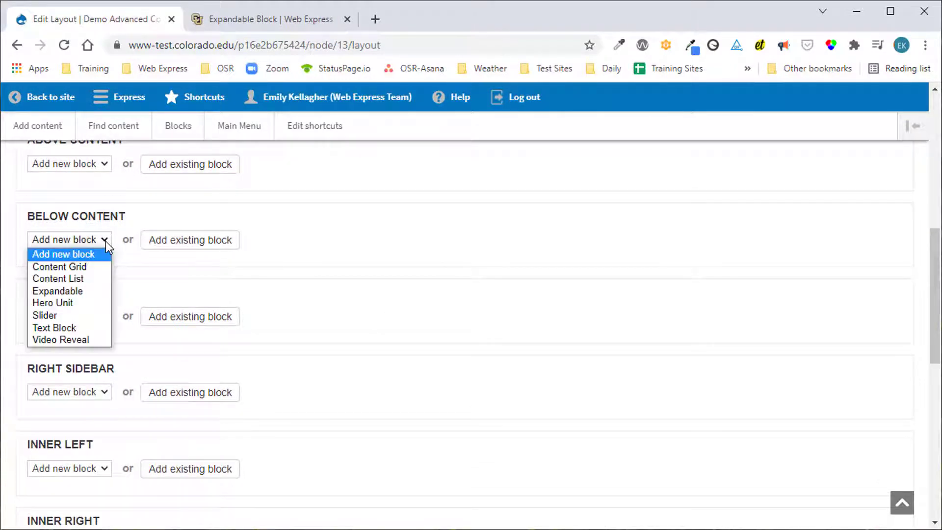
# Step: Add an Expandable block labelled 'Professional Development expandable', titled 'Professional Development Opportunities', displayed as Tabs - Horizontal
pyautogui.click(84, 291)
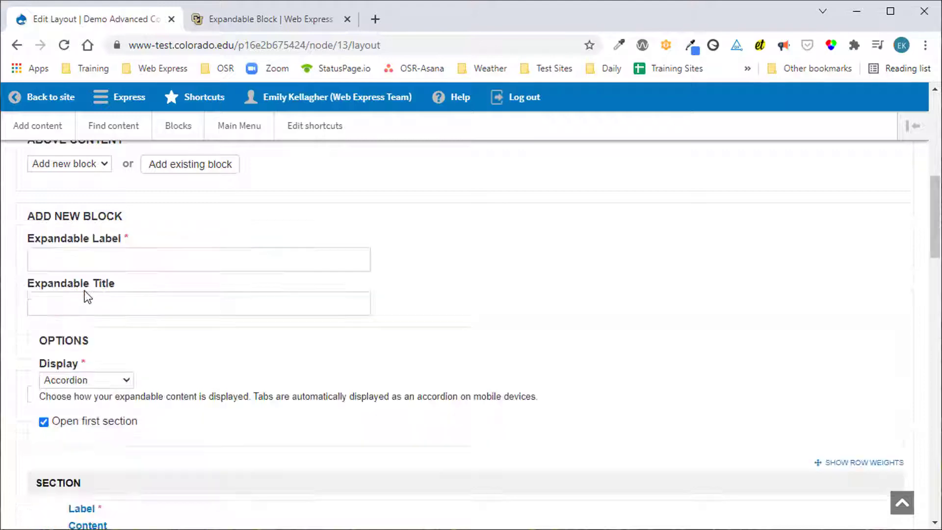
pyautogui.click(96, 257)
pyautogui.write('Professional Development expandable')
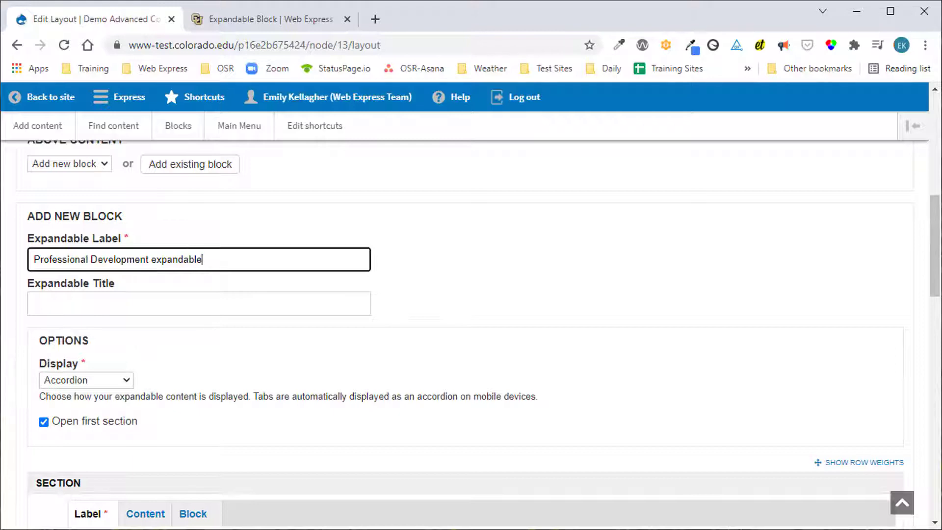
pyautogui.click(58, 305)
pyautogui.write('Professional Development Opportunities')
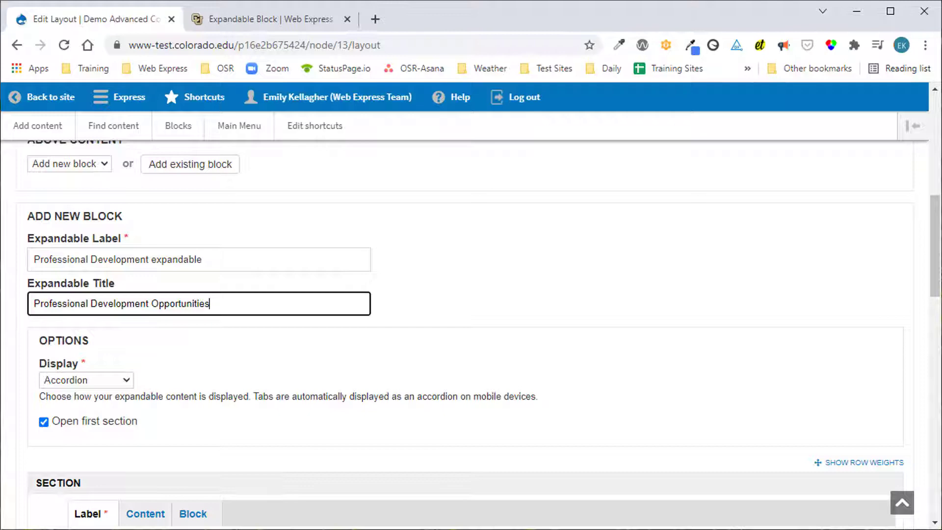
pyautogui.click(120, 382)
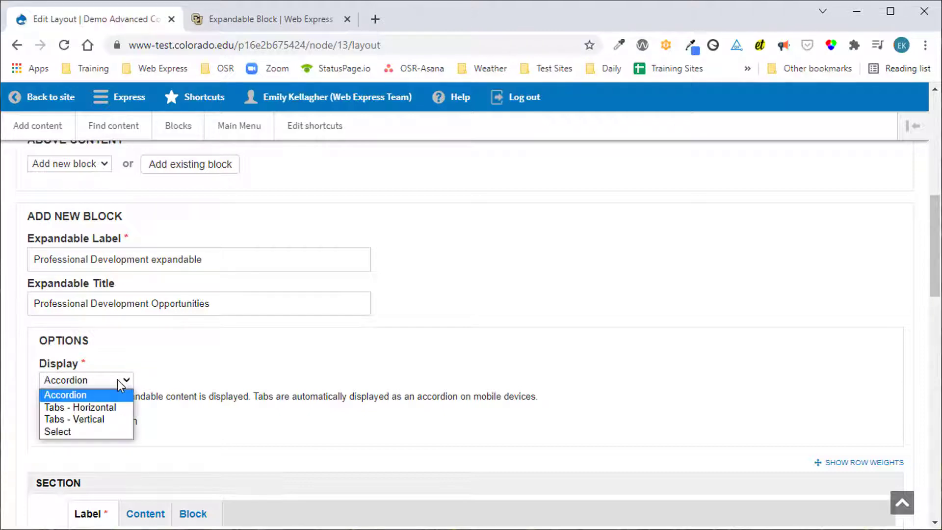
pyautogui.click(113, 408)
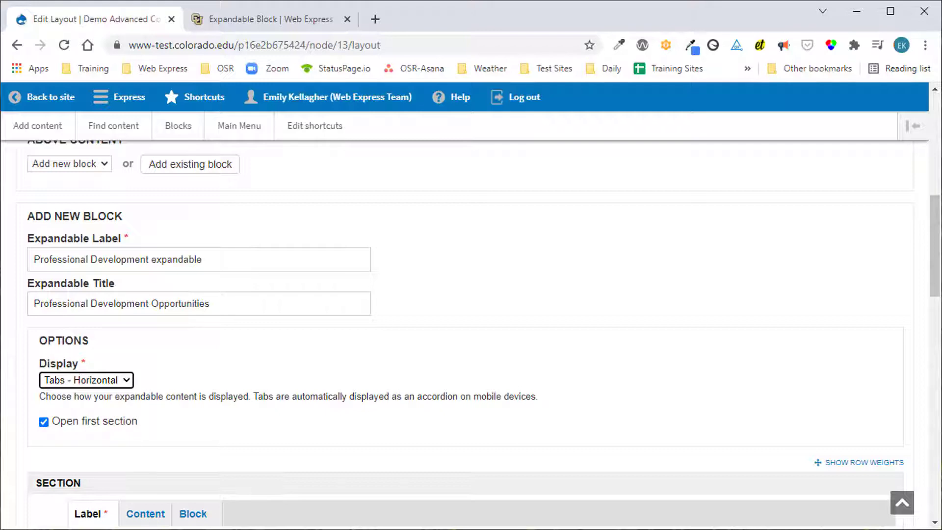
# Step: Enter 'Instructor Led Classes' as the first section's title
pyautogui.scroll(-6, 375, 292)
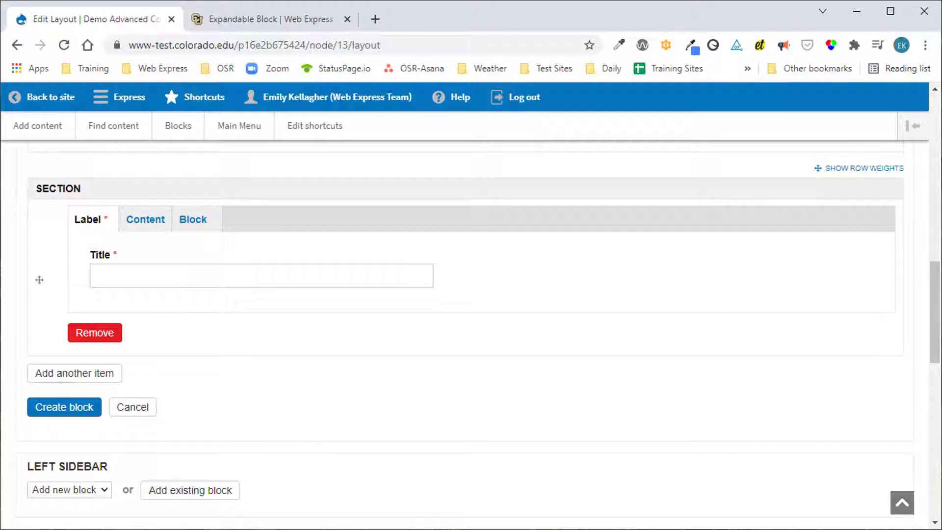
pyautogui.click(120, 280)
pyautogui.write('Instructor Led Classes')
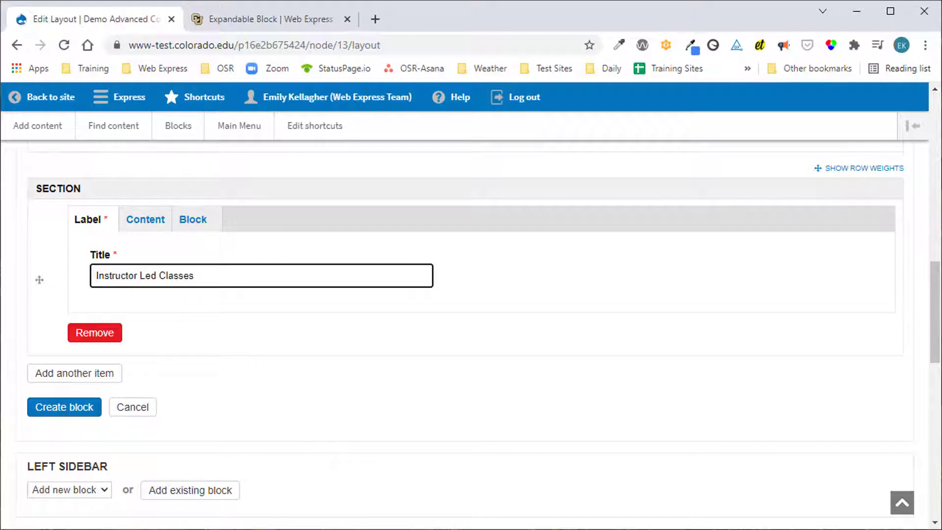
# Step: Paste the first section's content and make 'Win-win Survival Strategies' a Heading 2
pyautogui.click(146, 224)
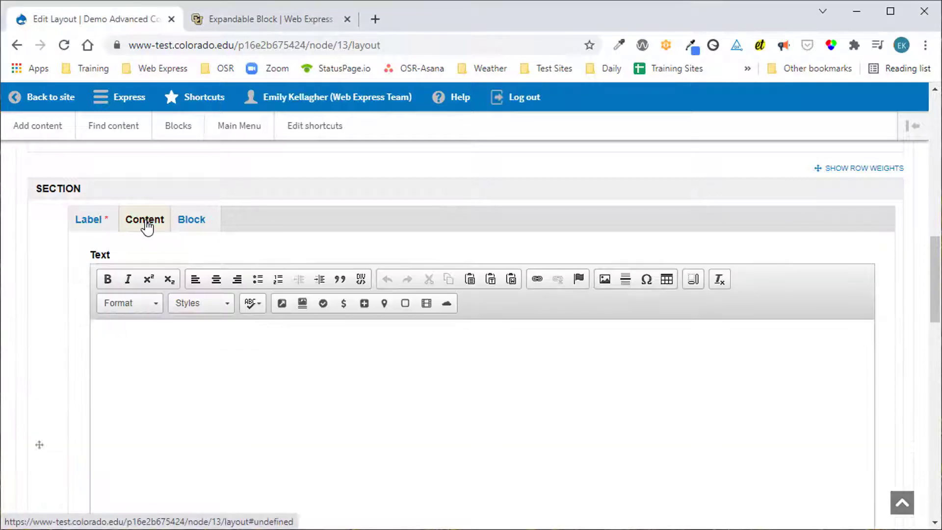
pyautogui.click(147, 395)
pyautogui.hotkey('ctrl', 'v')
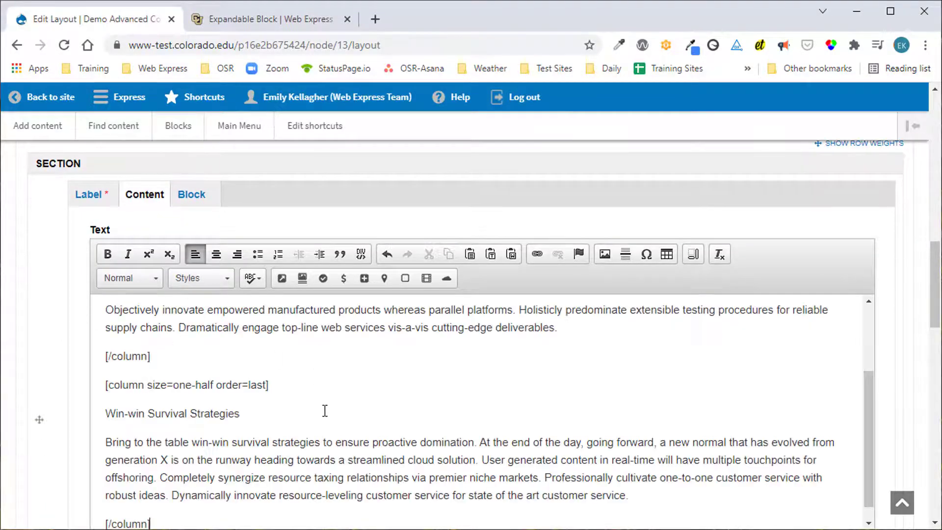
pyautogui.click(191, 415)
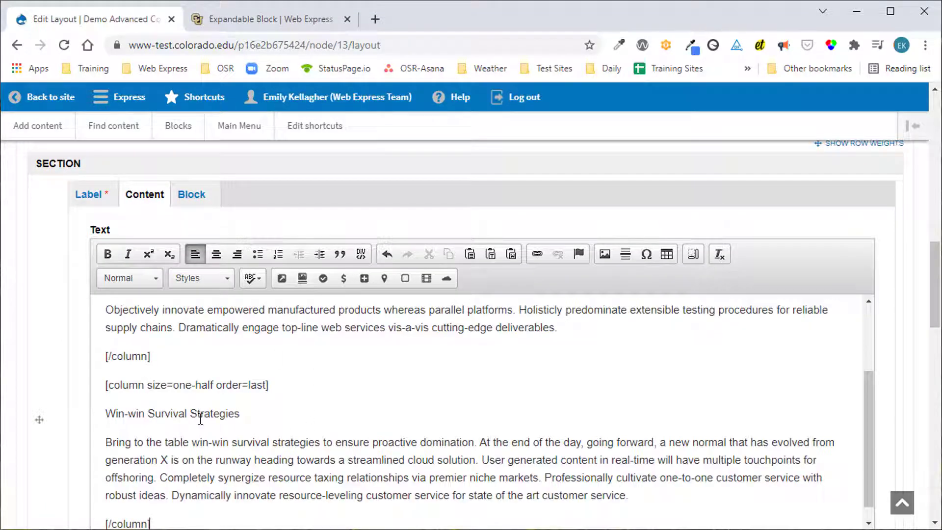
pyautogui.click(140, 281)
pyautogui.click(161, 337)
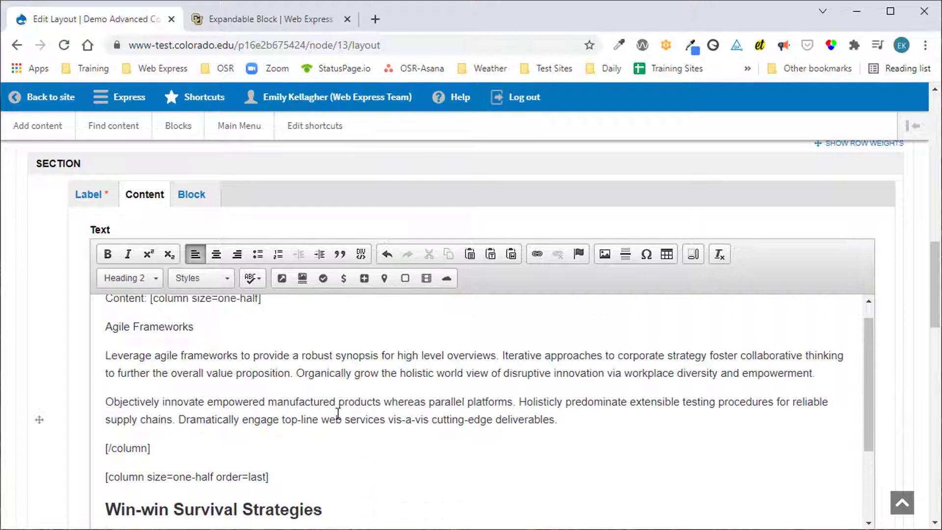
# Step: Make 'Agile Frameworks' a Heading 2 and return to the section's Label tab
pyautogui.scroll(1, 338, 414)
pyautogui.click(172, 348)
pyautogui.click(150, 277)
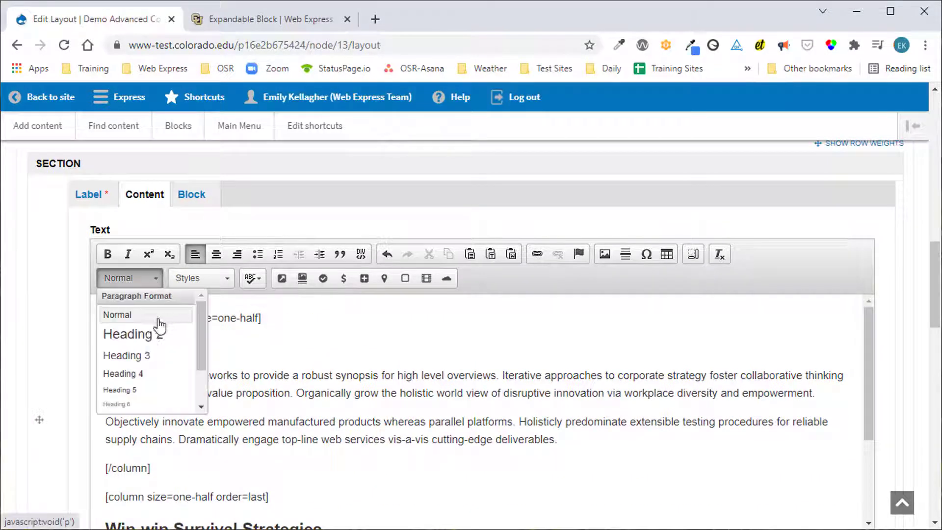
pyautogui.click(159, 334)
pyautogui.scroll(3, 93, 339)
pyautogui.click(90, 336)
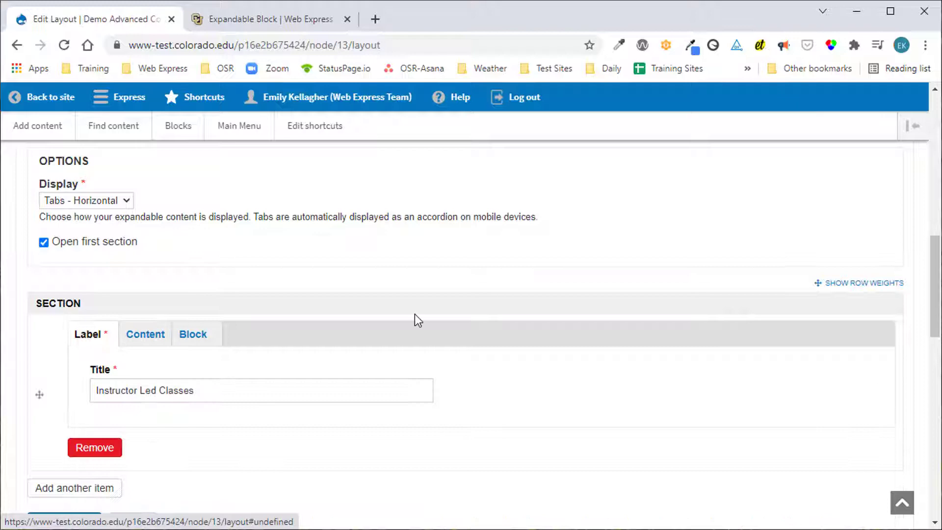
pyautogui.scroll(-1, 414, 314)
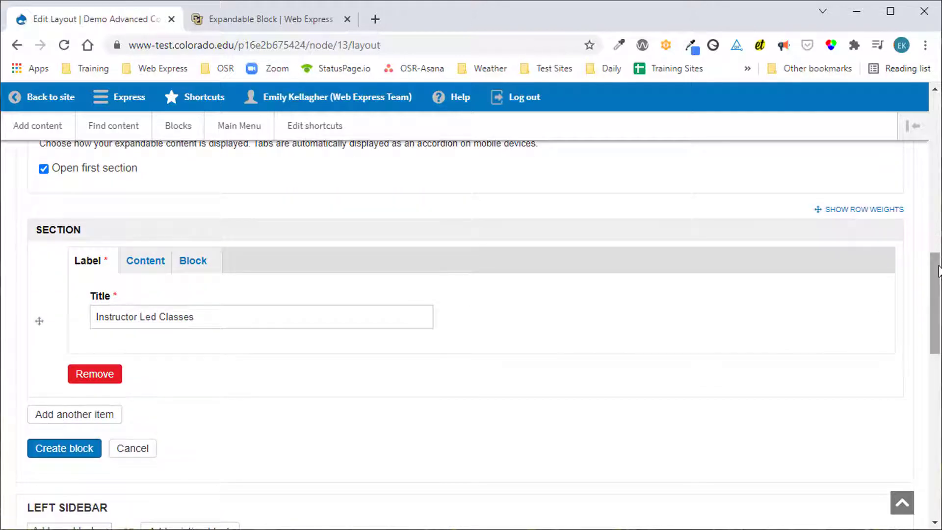
pyautogui.moveTo(937, 271); pyautogui.dragTo(938, 283)
# Step: Add a second section titled 'Online Tutorials and Videos' and paste its two-column text
pyautogui.click(58, 370)
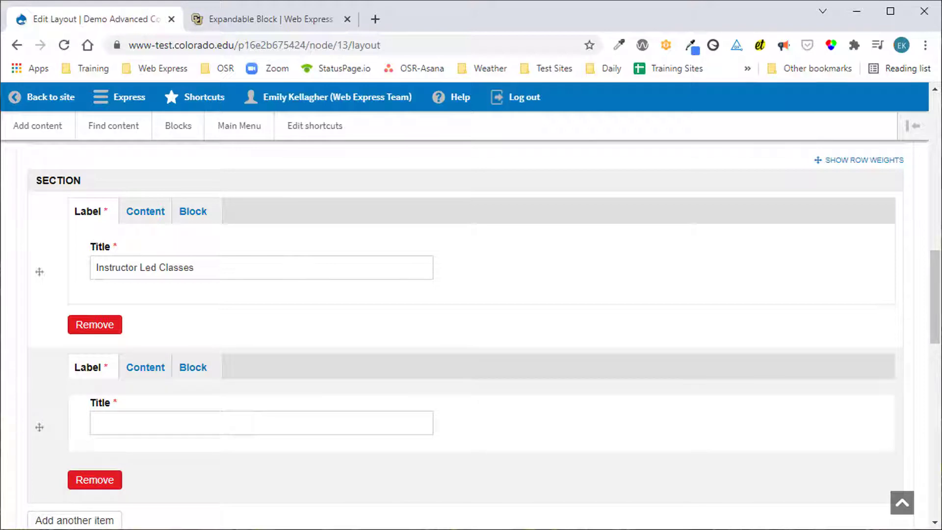
pyautogui.click(135, 424)
pyautogui.write('Online Tutorials and Videos')
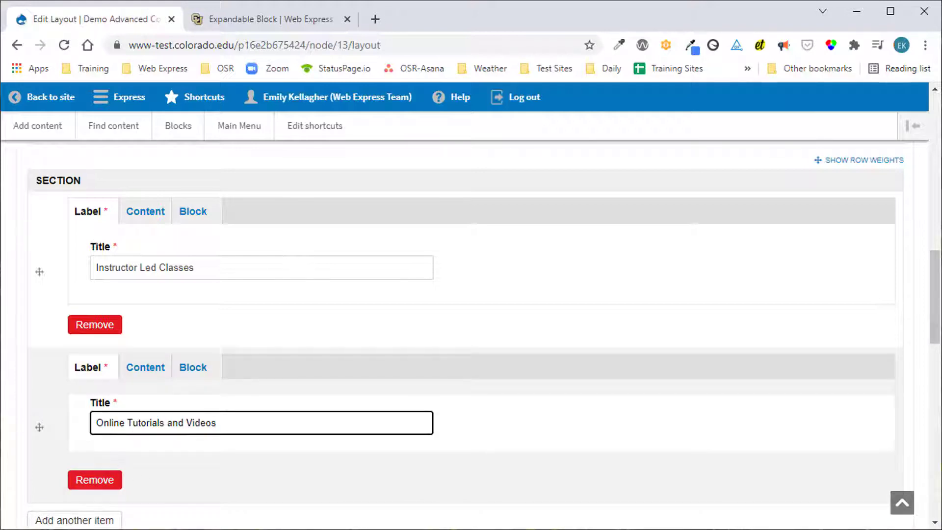
pyautogui.click(147, 366)
pyautogui.scroll(-5, 530, 300)
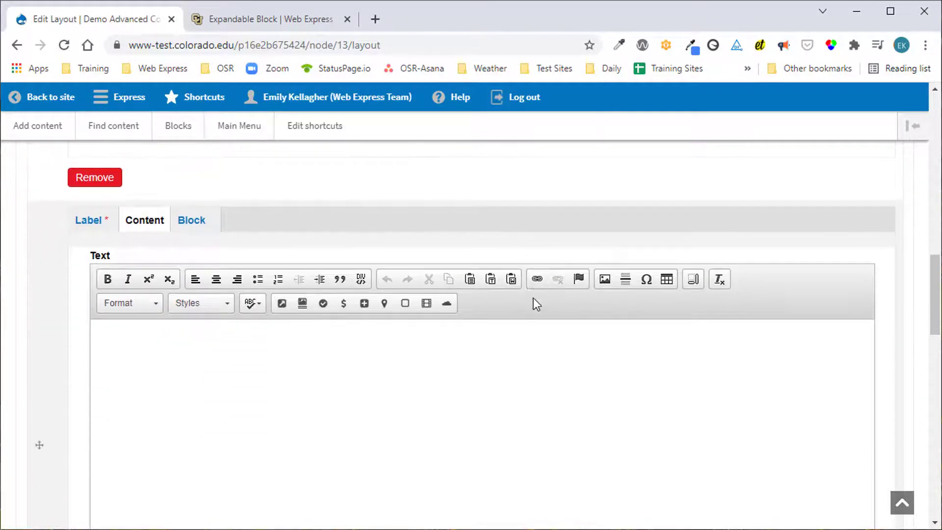
pyautogui.click(195, 308)
pyautogui.hotkey('ctrl', 'v')
# Step: Make 'Podcasting VS Whitepapers' and 'Return on Investment (ROI) Training' Heading 2
pyautogui.click(206, 331)
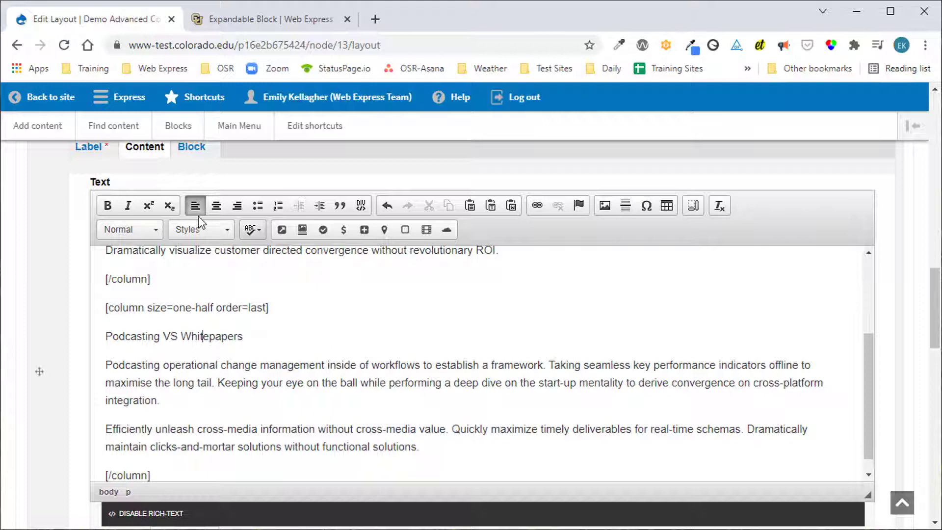
pyautogui.click(123, 228)
pyautogui.click(132, 285)
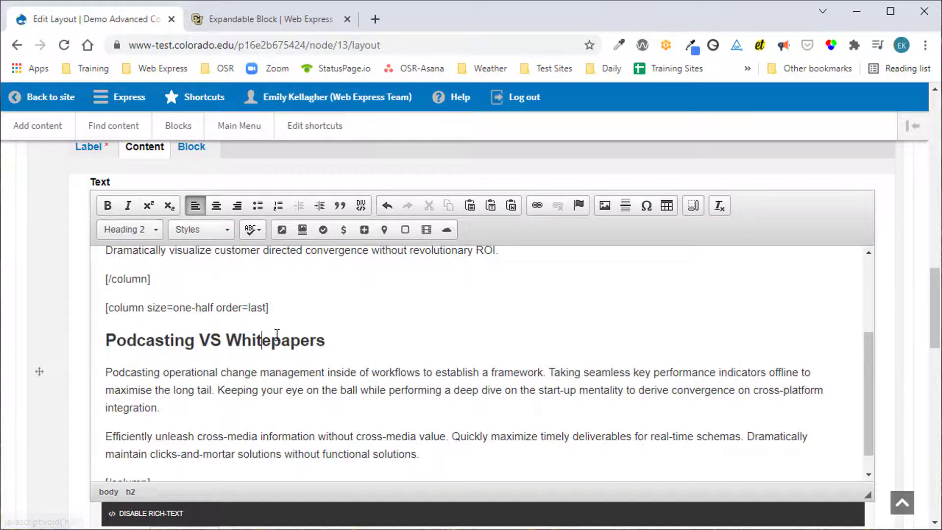
pyautogui.scroll(3, 216, 339)
pyautogui.click(232, 299)
pyautogui.click(111, 235)
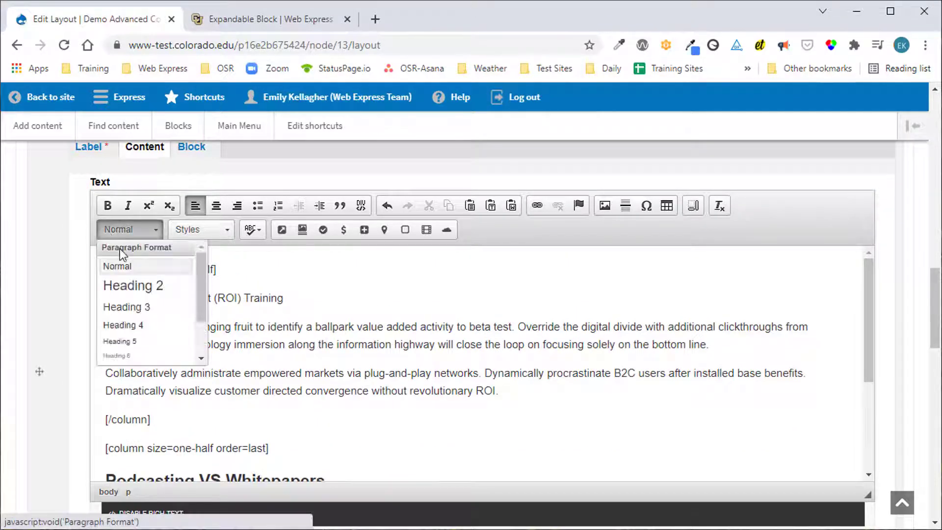
pyautogui.click(158, 291)
# Step: Create the Professional Development expandable block and apply it with Update layout
pyautogui.scroll(-15, 159, 291)
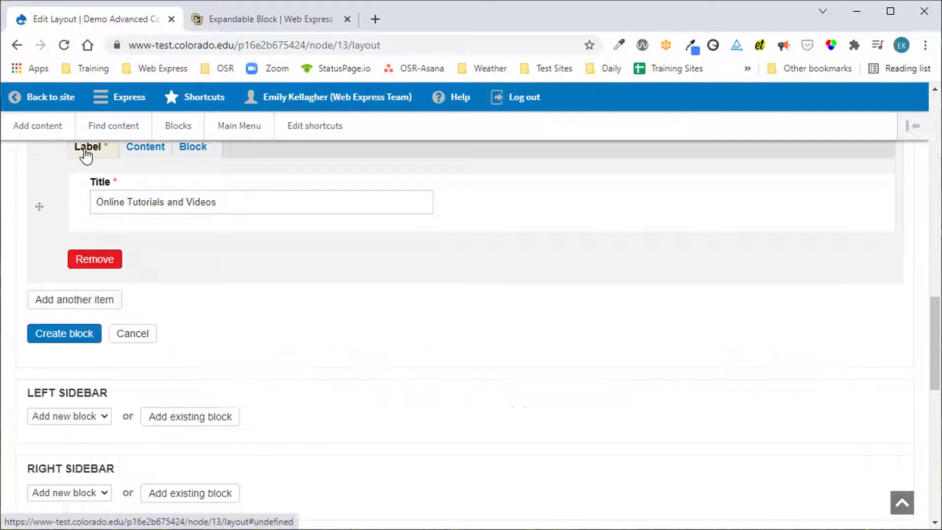
pyautogui.scroll(3, 293, 292)
pyautogui.scroll(2, 292, 287)
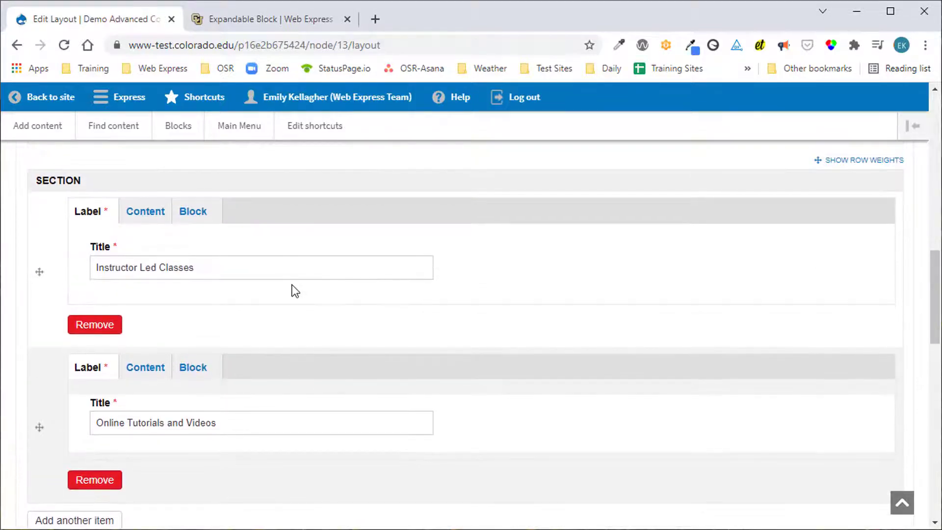
pyautogui.scroll(-4, 293, 284)
pyautogui.scroll(-1, 292, 285)
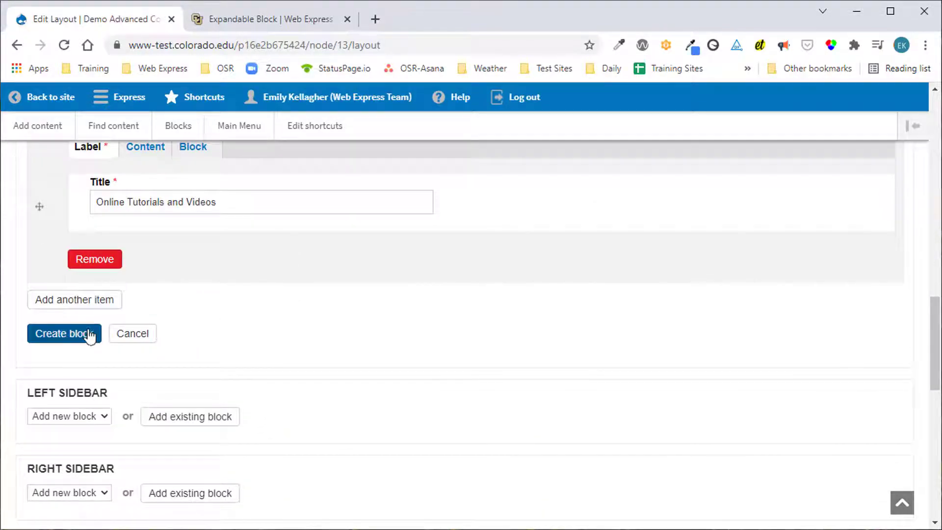
pyautogui.click(63, 335)
pyautogui.scroll(-3, 242, 288)
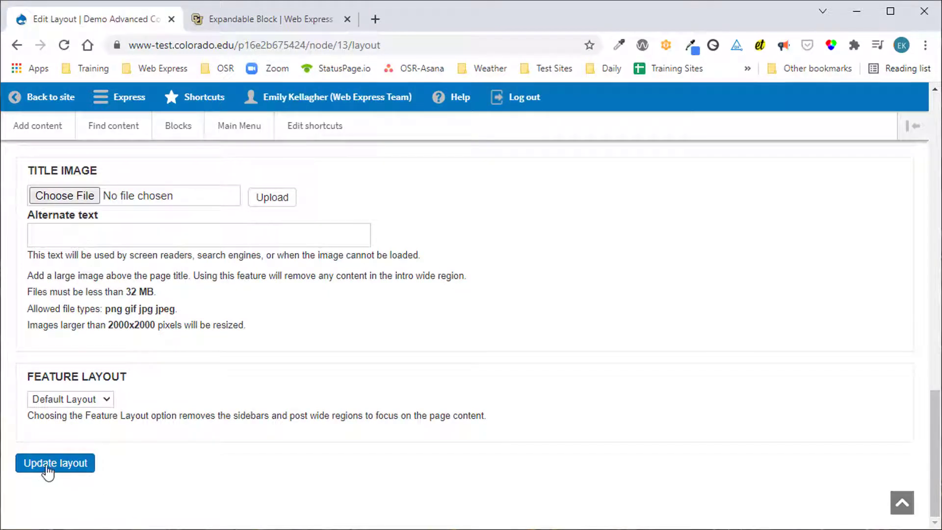
pyautogui.click(54, 463)
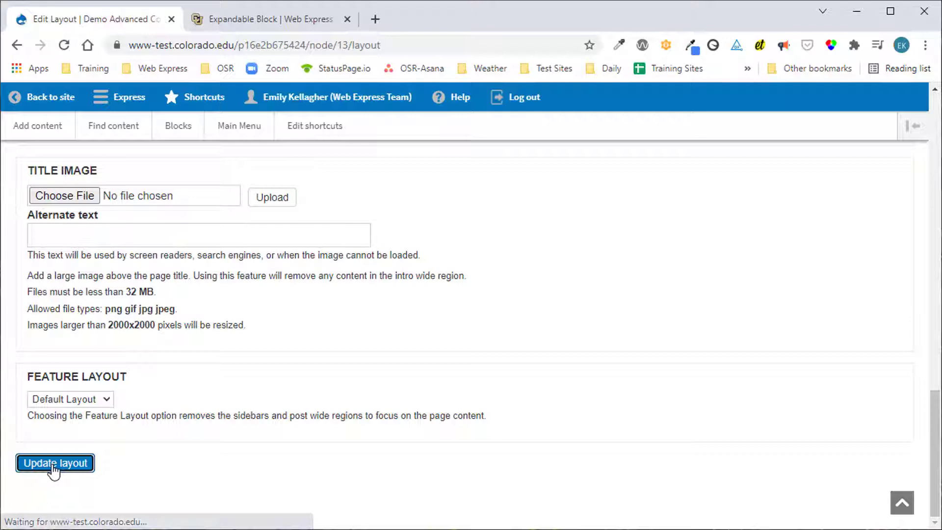
# Step: Check the 'Online Tutorials and Videos' and 'Instructor Led Classes' tabs on the live page
pyautogui.scroll(-4, 937, 238)
pyautogui.scroll(-2, 937, 236)
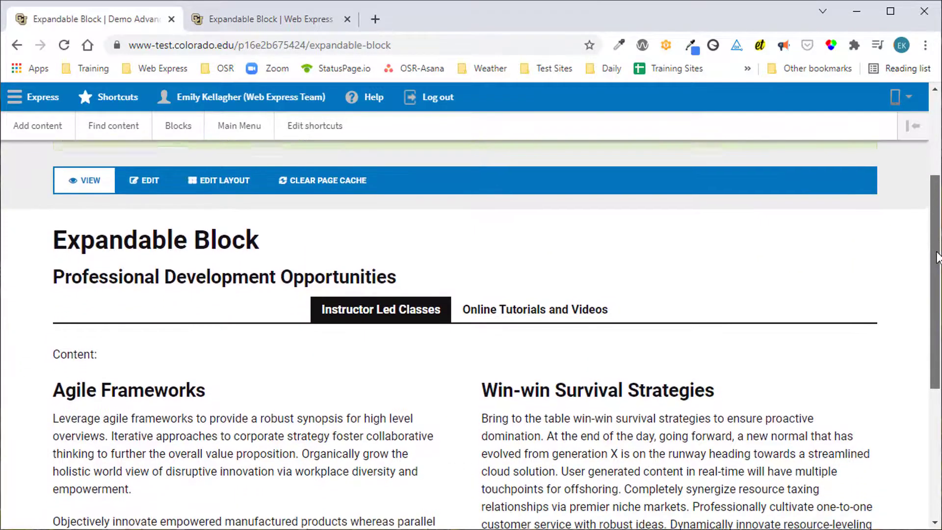
pyautogui.scroll(-1, 937, 264)
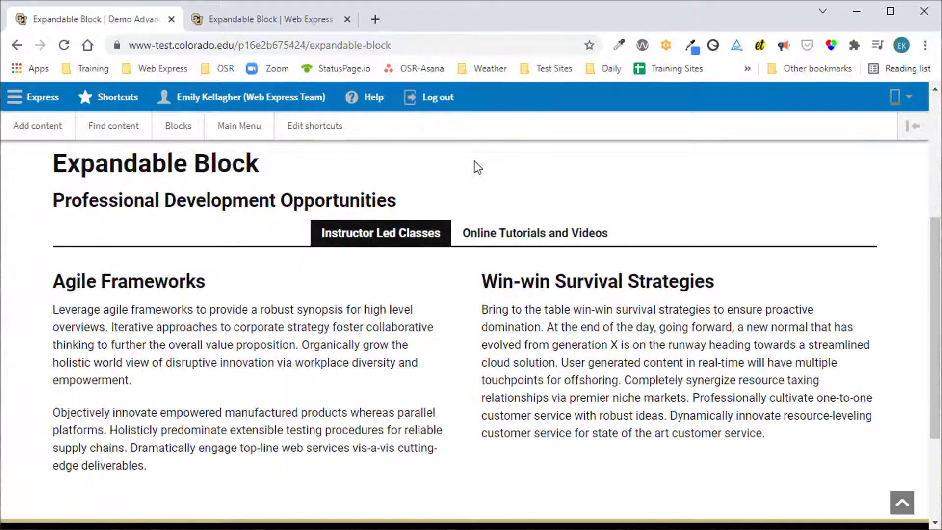
pyautogui.click(521, 238)
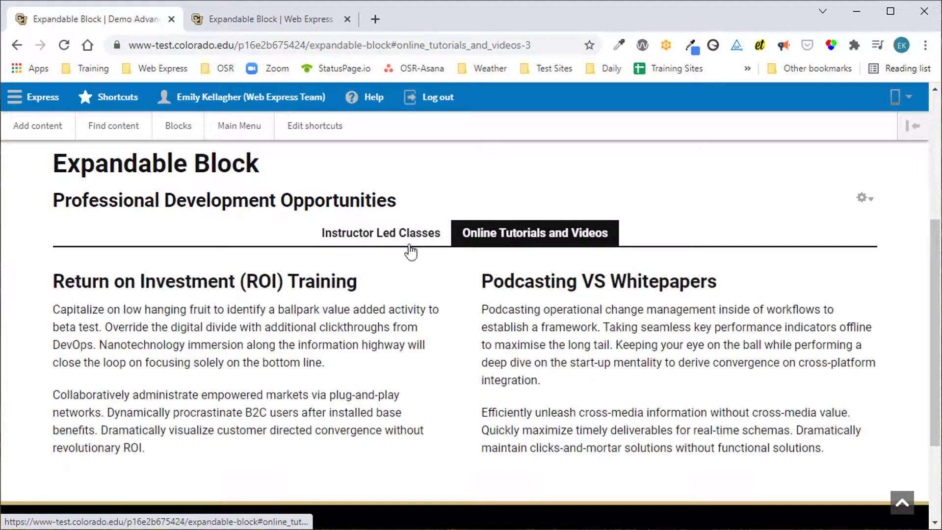
pyautogui.click(381, 240)
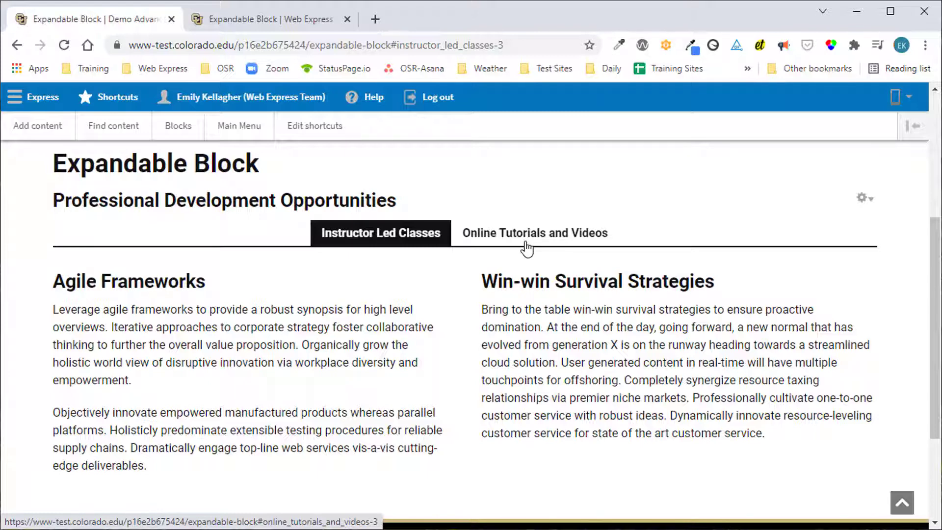
pyautogui.click(863, 198)
# Step: Edit the block to display as Accordion with 'Open first section' unchecked
pyautogui.click(848, 219)
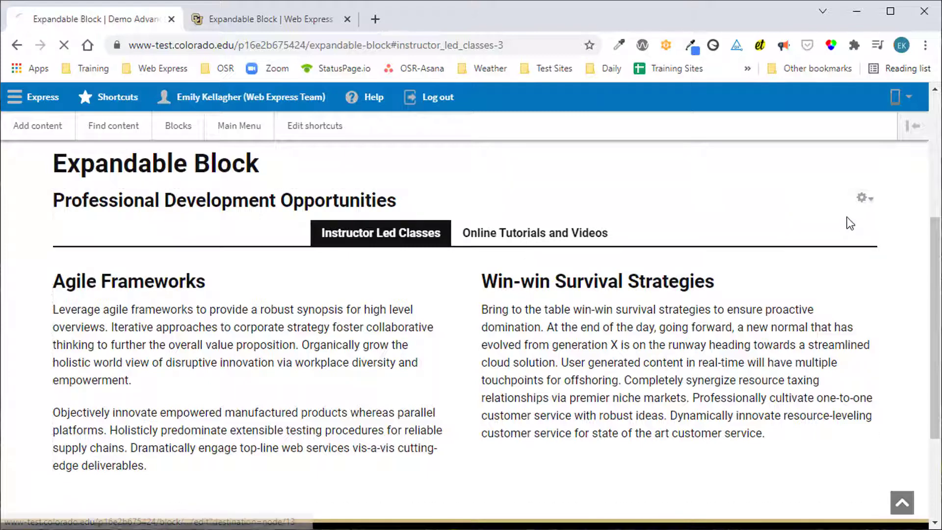
pyautogui.scroll(-2, 135, 390)
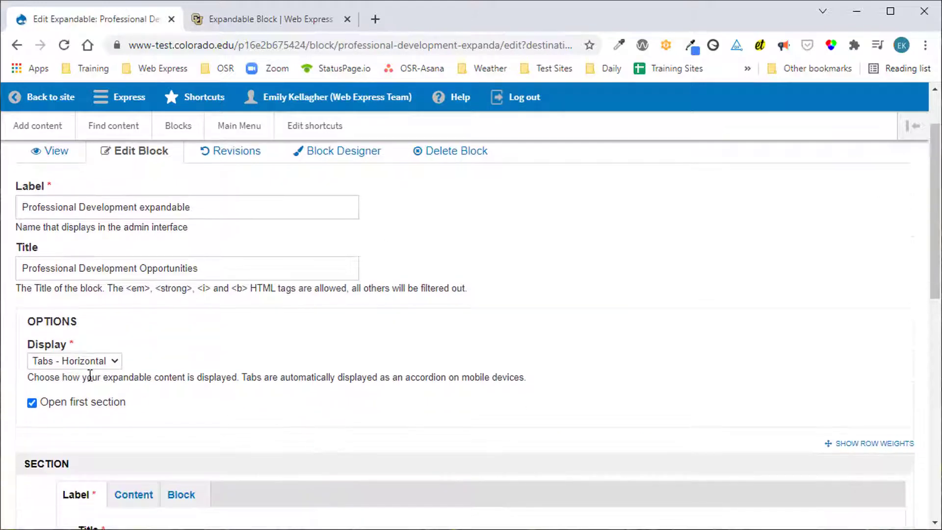
pyautogui.click(79, 362)
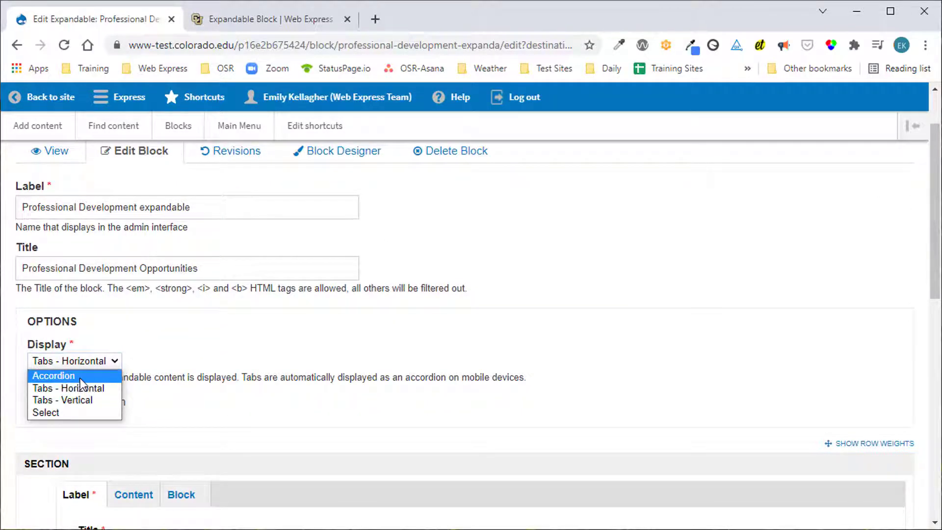
pyautogui.click(54, 375)
pyautogui.scroll(-2, 54, 376)
pyautogui.click(32, 329)
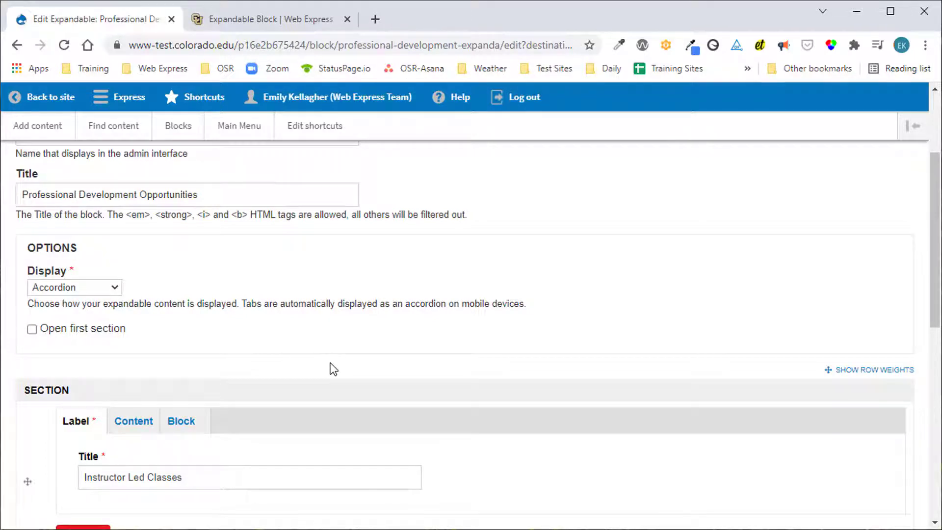
# Step: Save the block changes and expand the Instructor Led Classes accordion section
pyautogui.press('Return')
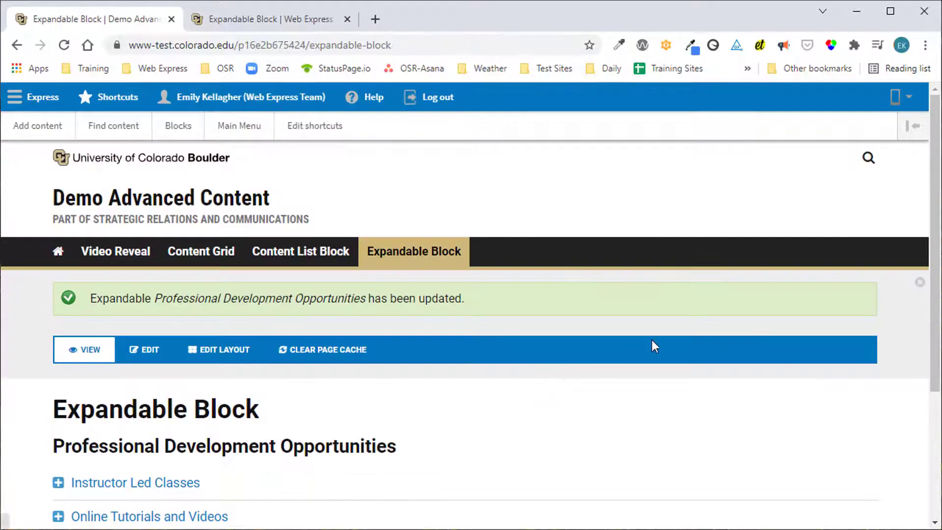
pyautogui.scroll(-3, 651, 340)
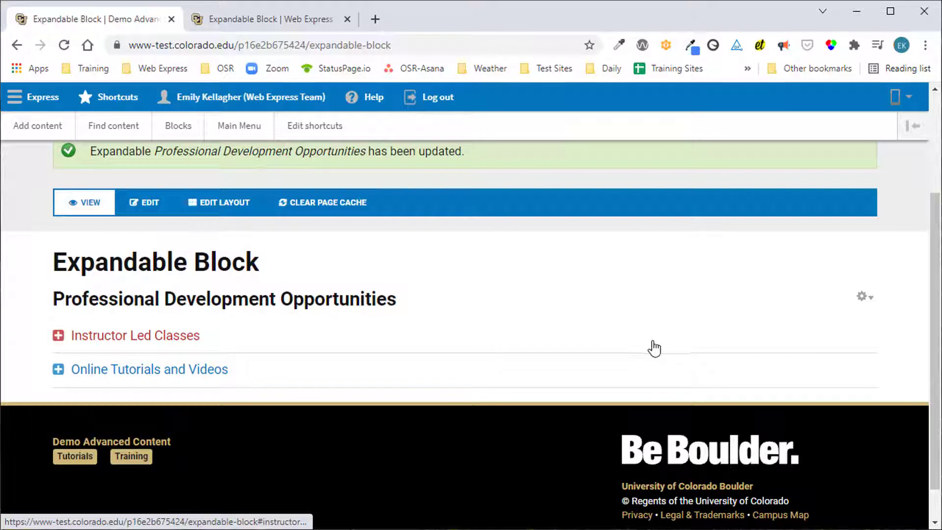
pyautogui.click(175, 338)
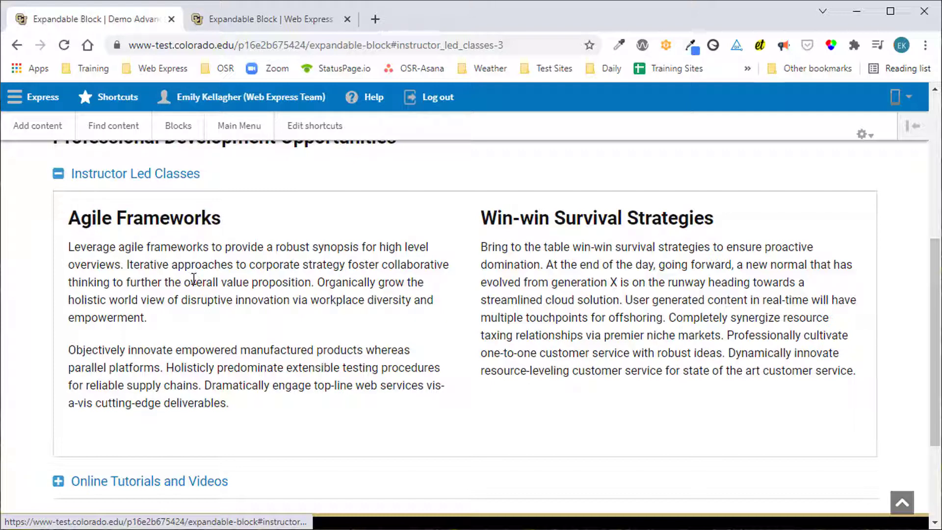
# Step: Collapse Instructor Led Classes and expand the Online Tutorials and Videos section
pyautogui.scroll(1, 194, 279)
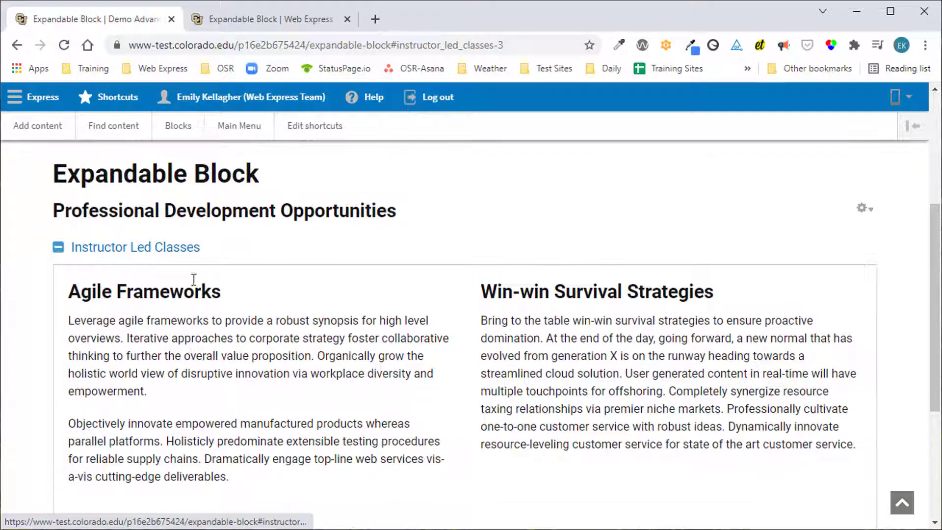
pyautogui.click(147, 251)
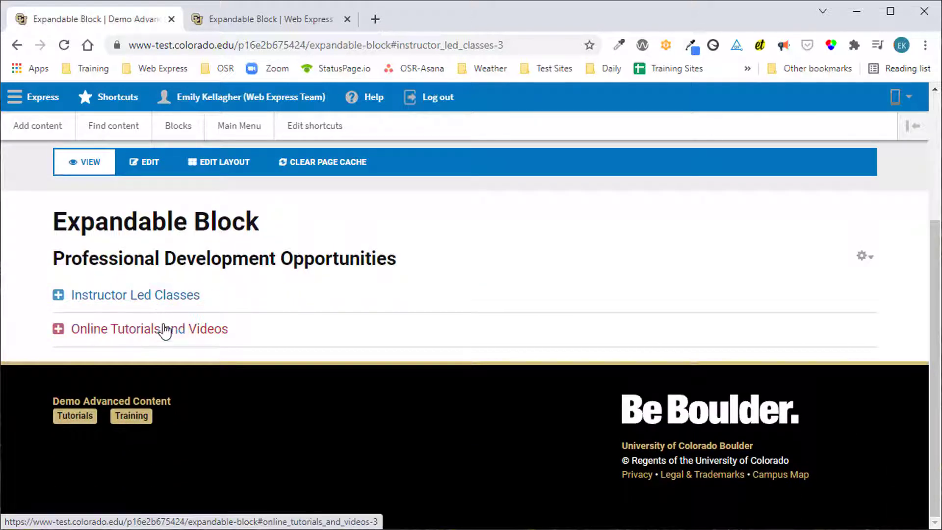
pyautogui.click(167, 337)
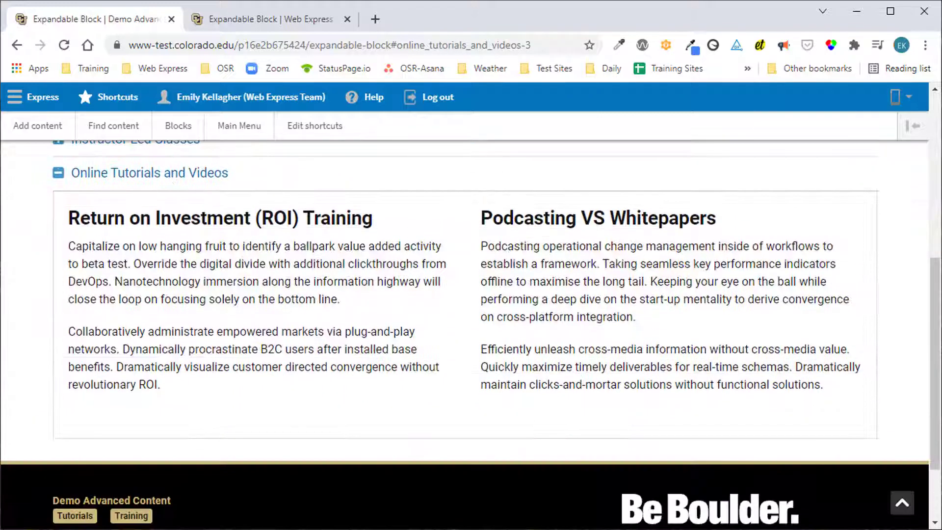